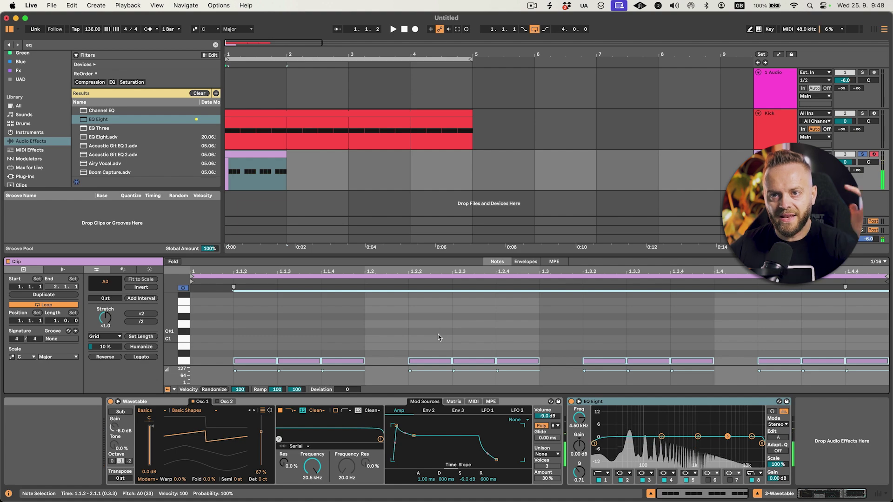
Step: Set Wavetable's amp envelope to 0.50 ms attack, -∞ dB sustain and 50 ms release while the loop plays
key("space")
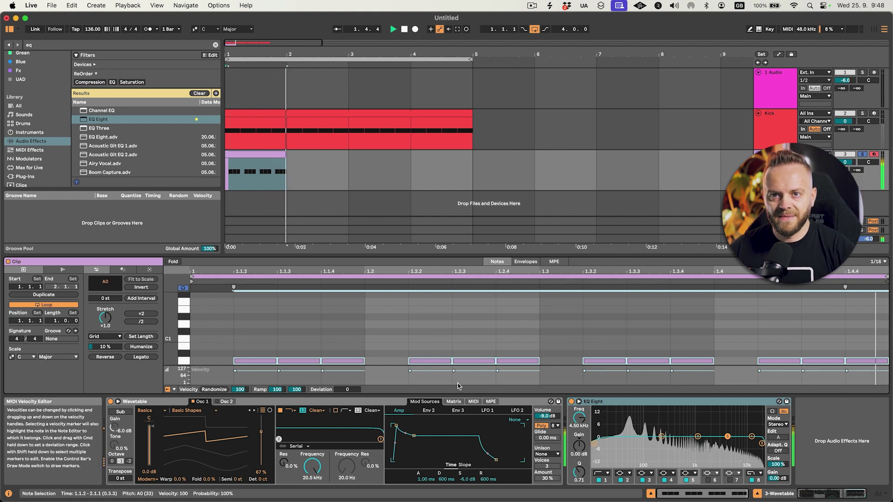
left_click_drag(430, 475, 432, 477)
type("0.5")
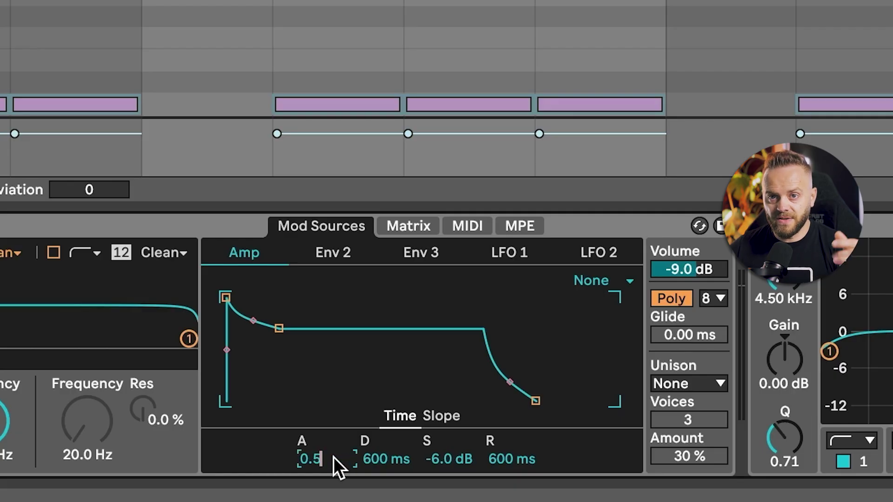
key("Return")
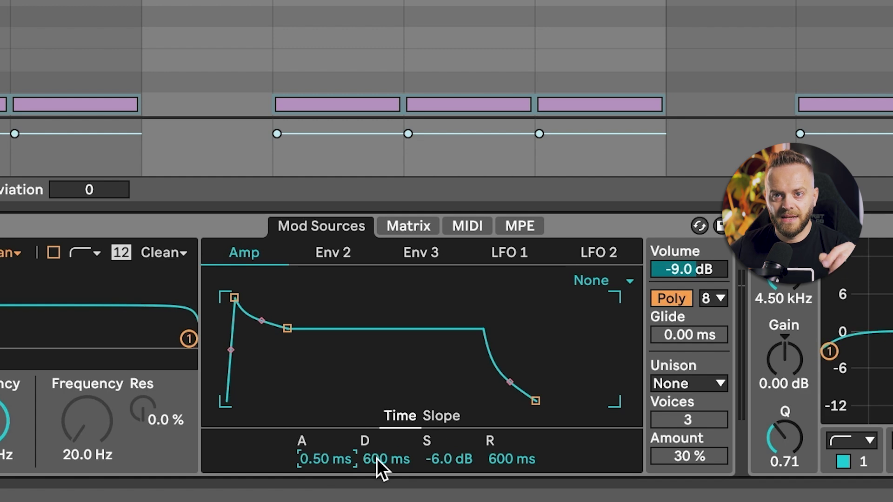
left_click_drag(452, 460, 452, 493)
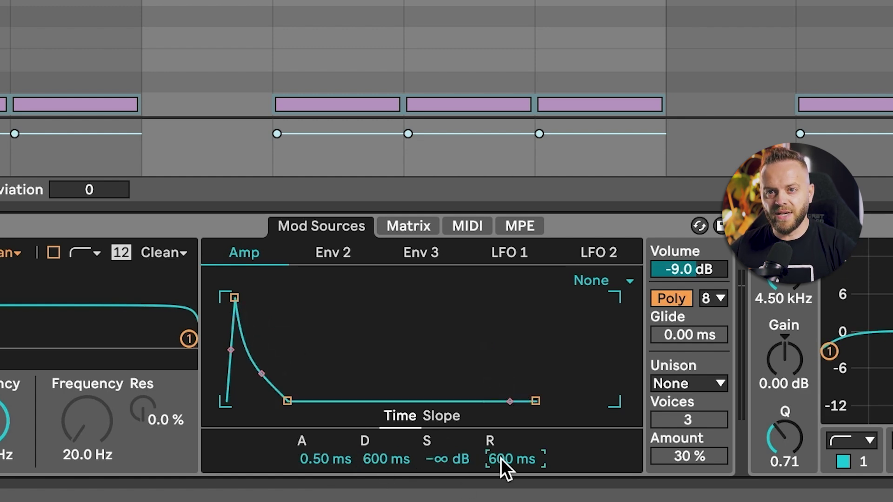
type("50")
key("Return")
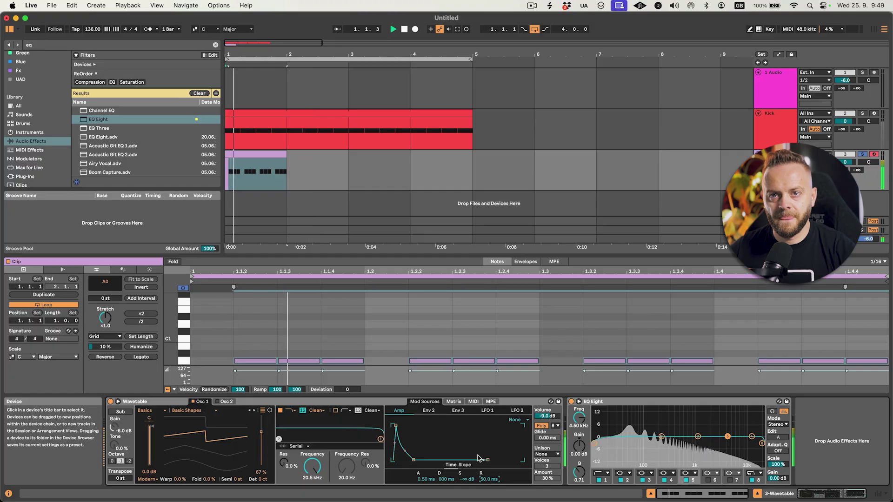
Step: Lower Wavetable's Filter 1 frequency to 20.0 Hz and modulate Filter 1 Freq with Env 2 at an amount of 100
left_click(430, 411)
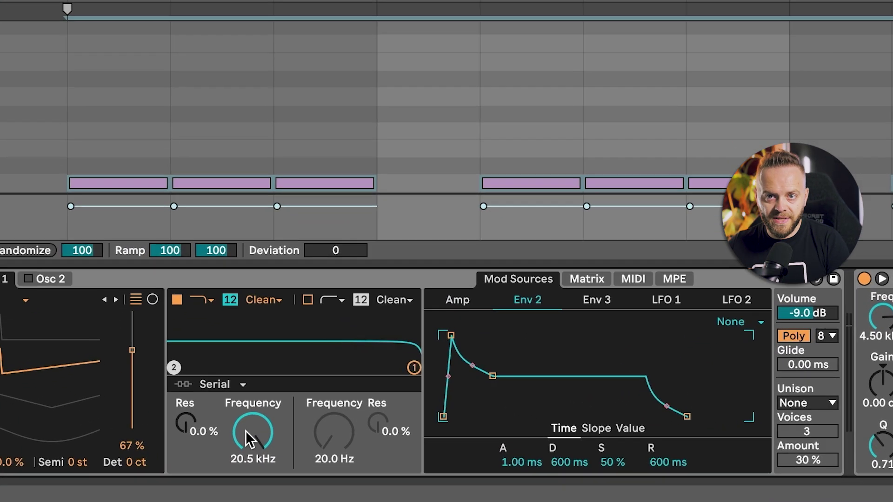
left_click_drag(262, 442, 261, 488)
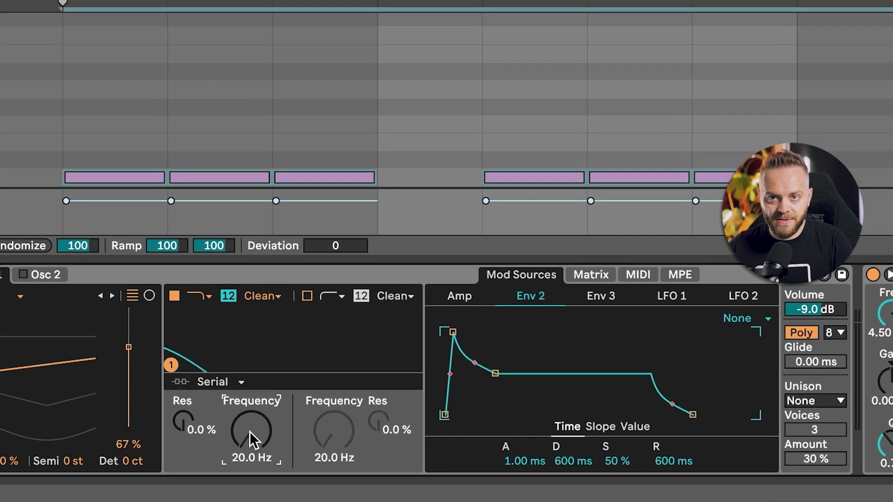
left_click(589, 276)
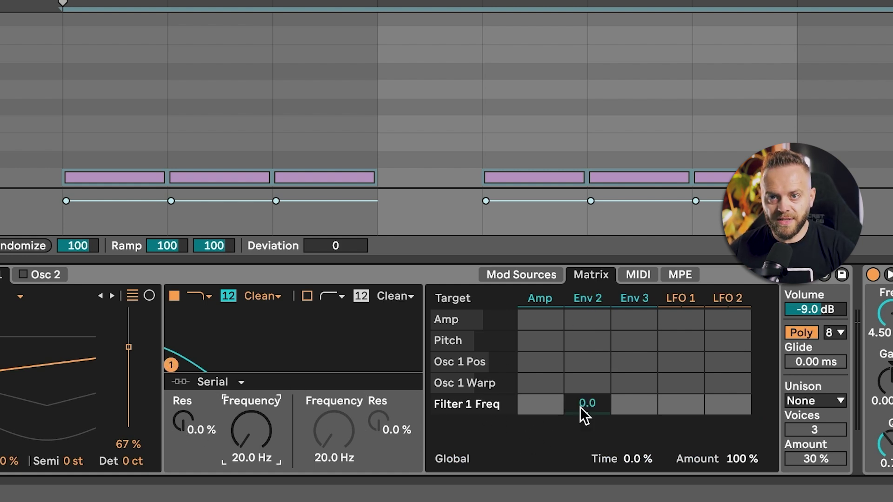
left_click_drag(585, 405, 585, 354)
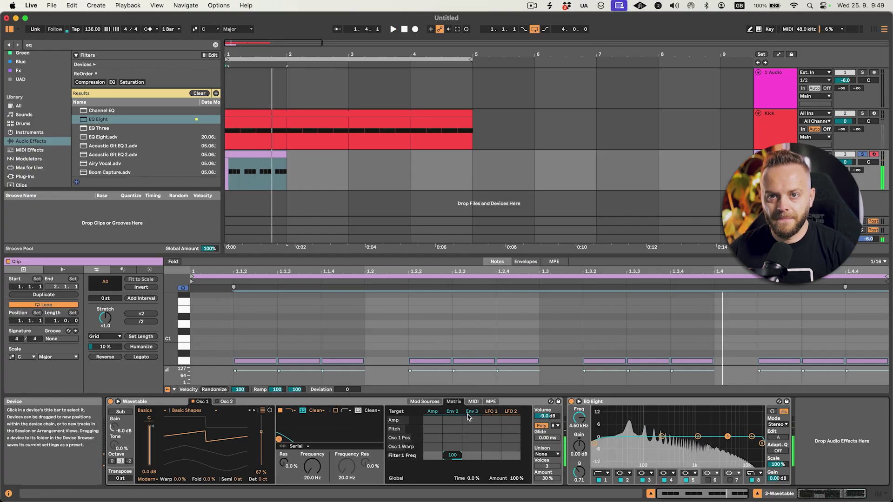
Step: Switch Wavetable's Filter 1 to the 24 dB slope and tune its frequency to about 40.9 Hz during playback
left_click(433, 403)
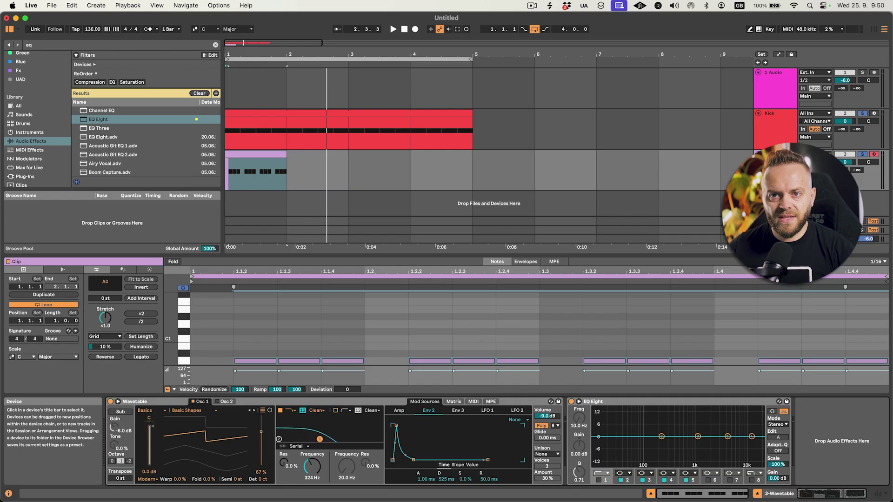
left_click(304, 411)
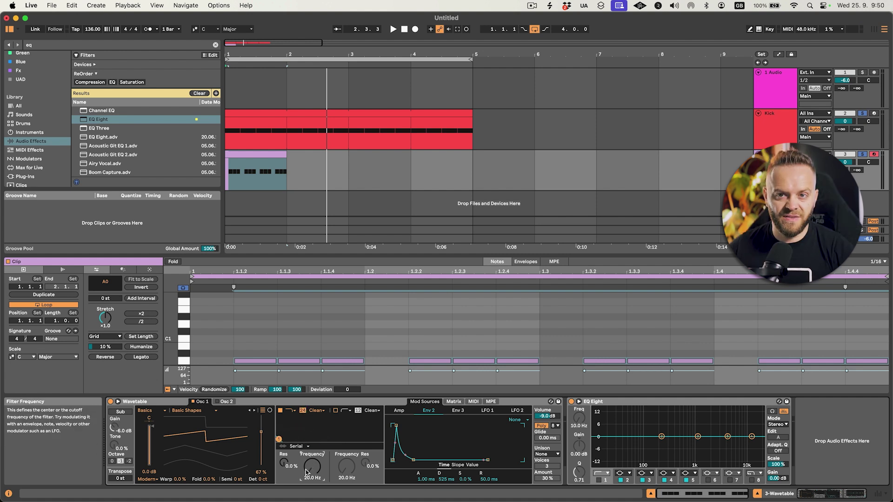
key("space")
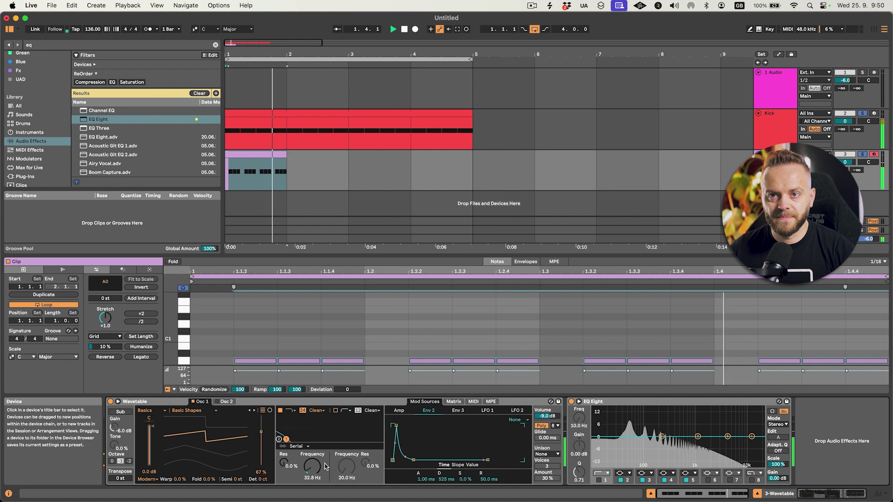
left_click_drag(307, 473, 314, 470)
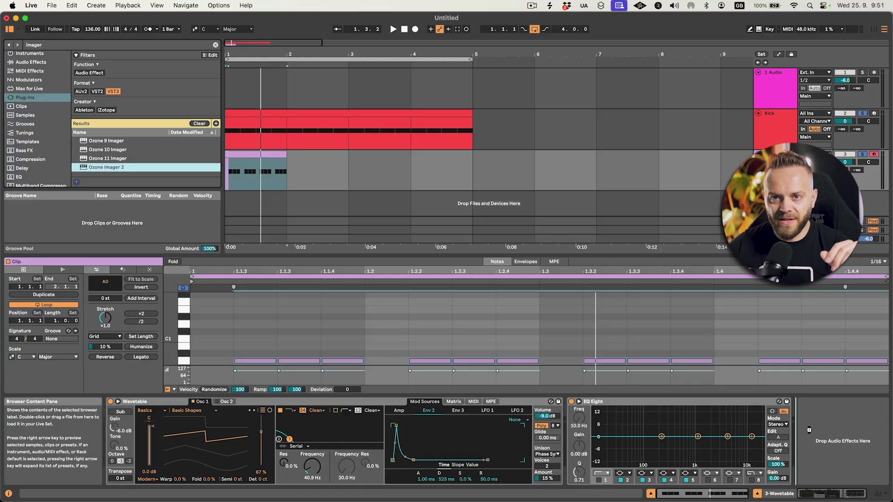
Step: Add Ozone Imager 2 after EQ Eight and raise Wavetable's unison amount to 28 % during playback
left_click_drag(809, 429, 811, 433)
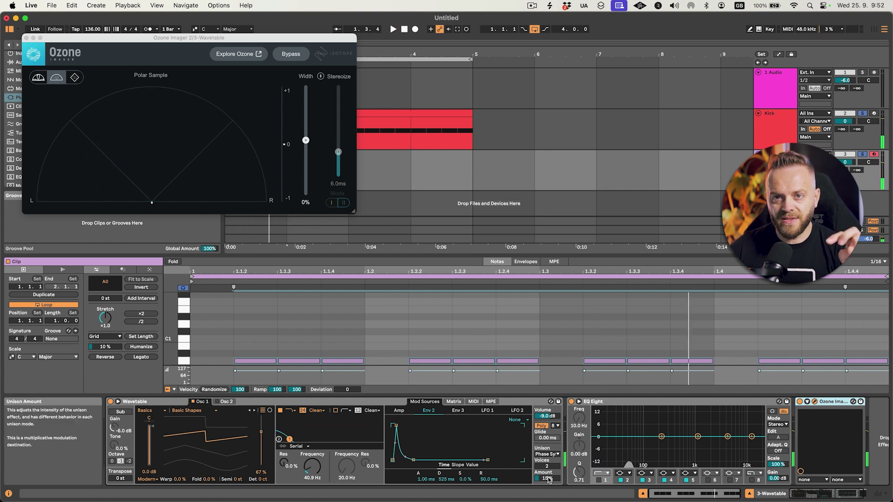
key("space")
left_click_drag(548, 481, 549, 480)
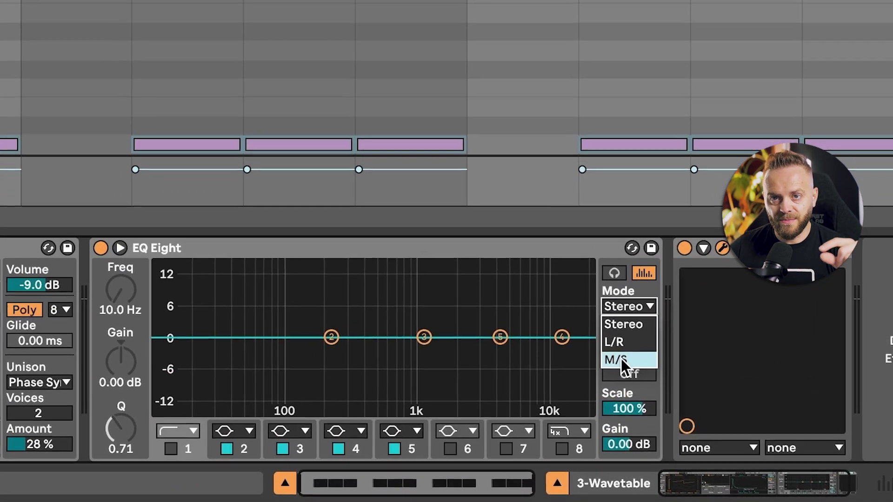
Step: Set EQ Eight to M/S mode and apply a steep x4 low cut with band 1 on the side channel, slightly above 100 Hz
left_click(614, 356)
left_click(623, 336)
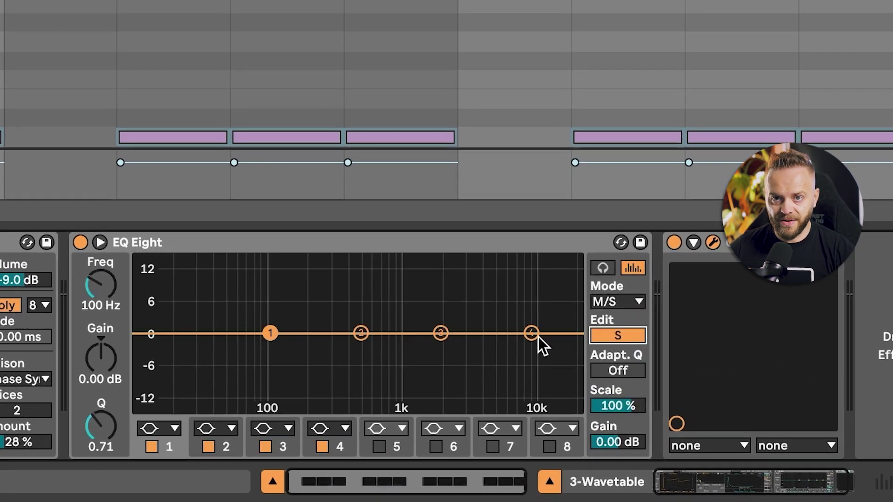
left_click(172, 428)
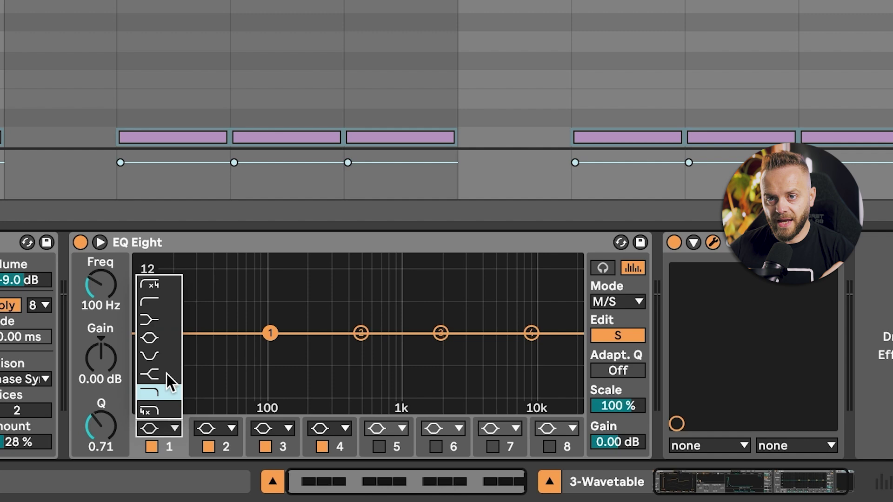
left_click(166, 288)
left_click_drag(270, 352, 280, 352)
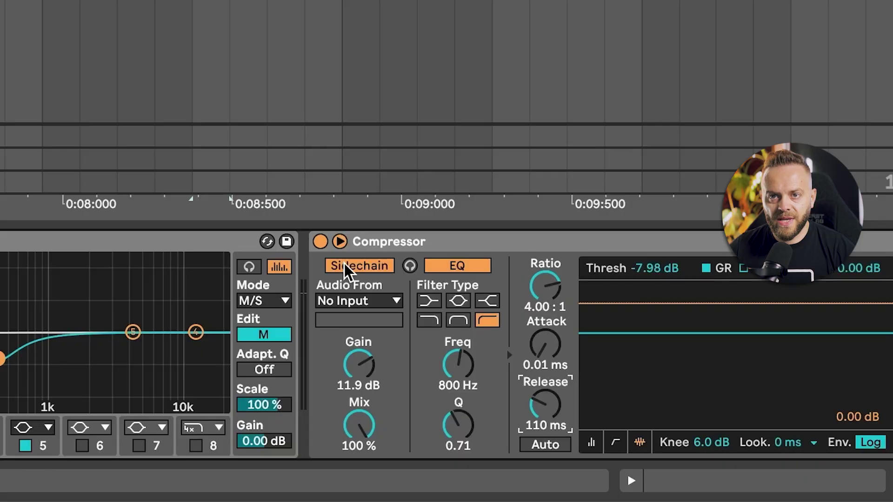
Step: Enable the Compressor's sidechain with Kick as its audio source and leave the sidechain EQ switched on
left_click(362, 268)
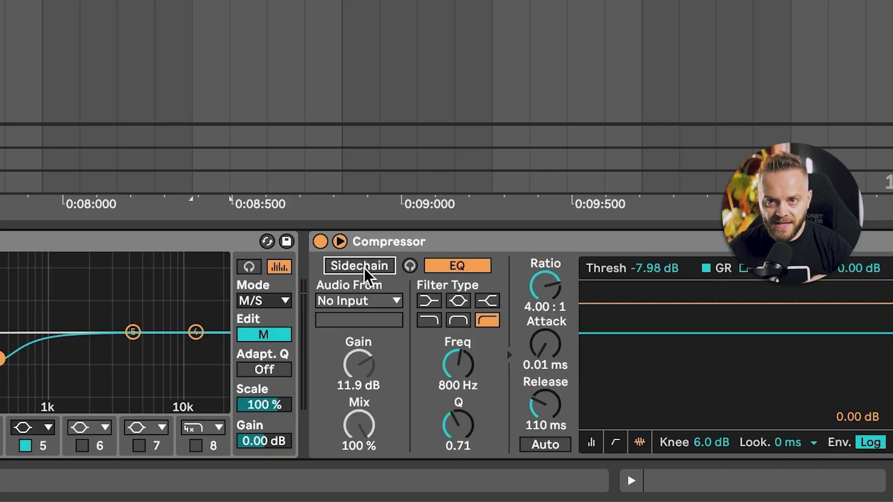
left_click(365, 271)
left_click(365, 301)
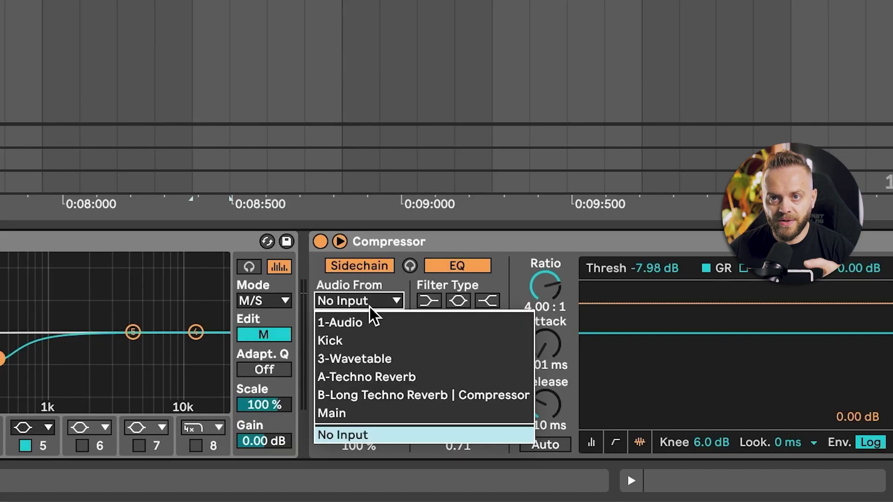
left_click(348, 340)
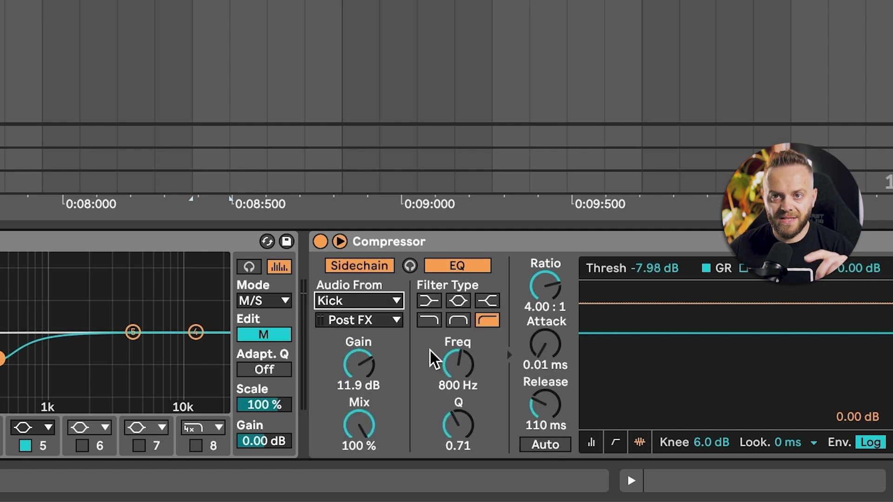
left_click(456, 267)
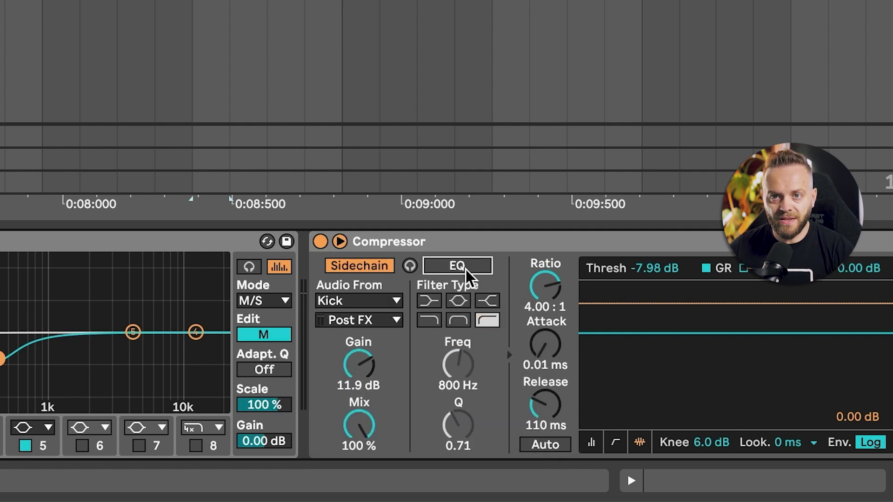
left_click(460, 267)
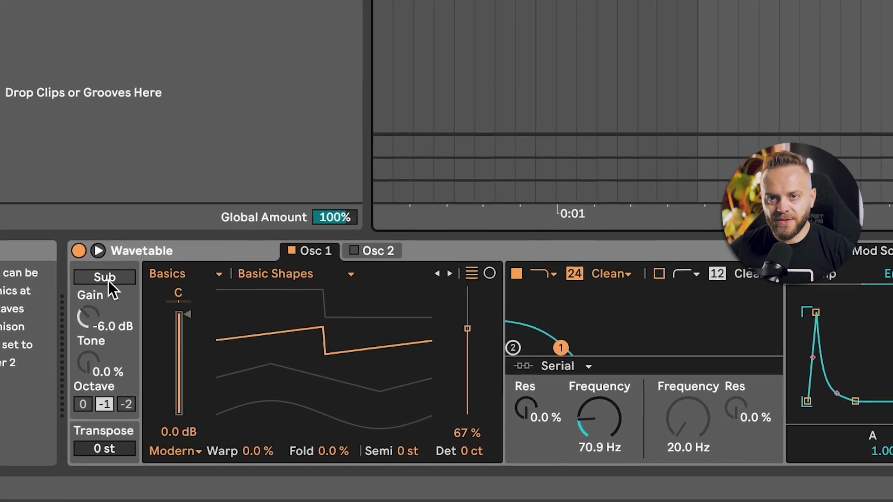
Step: Change Wavetable's Filter 1 circuit type to PRD and raise its drive to 5.06 dB
left_click(600, 278)
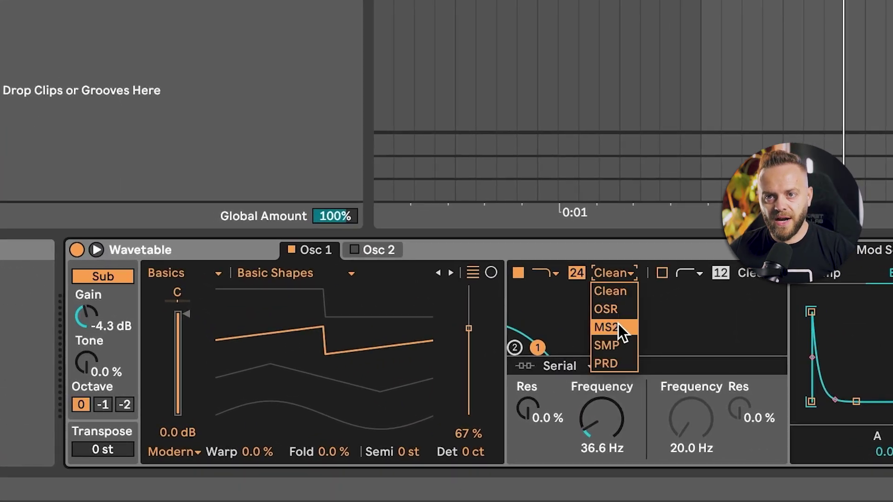
left_click(610, 361)
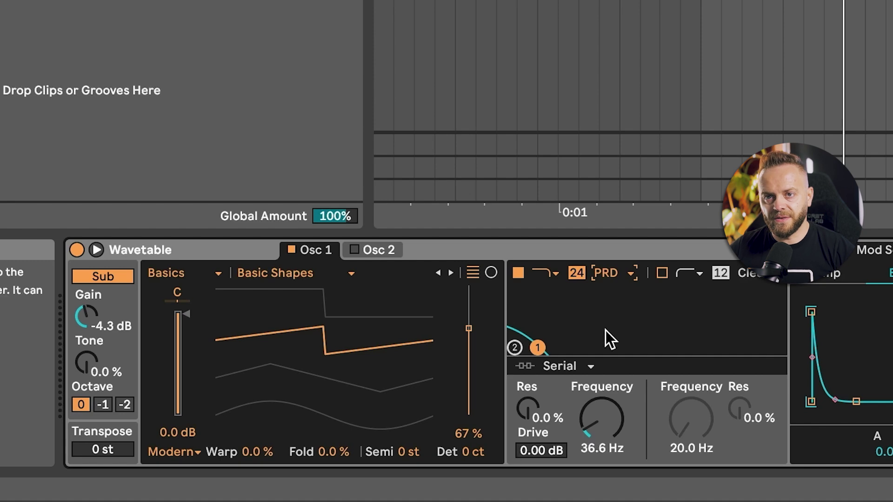
left_click(602, 272)
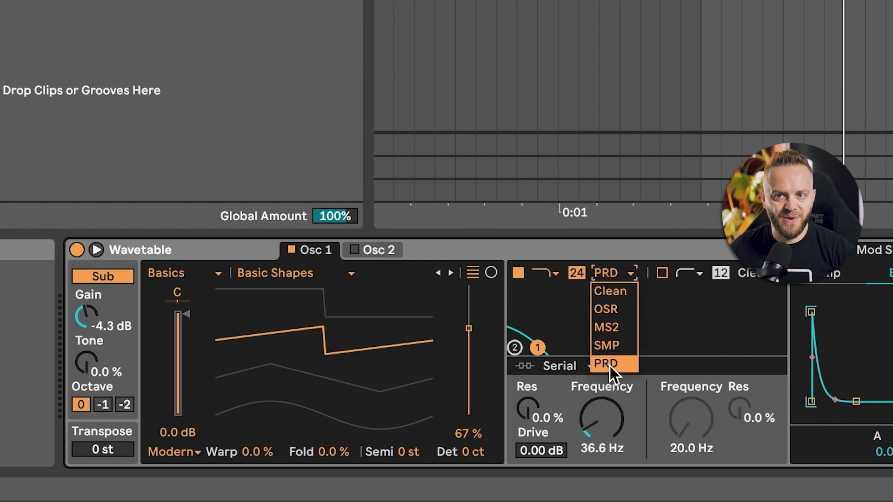
left_click(610, 365)
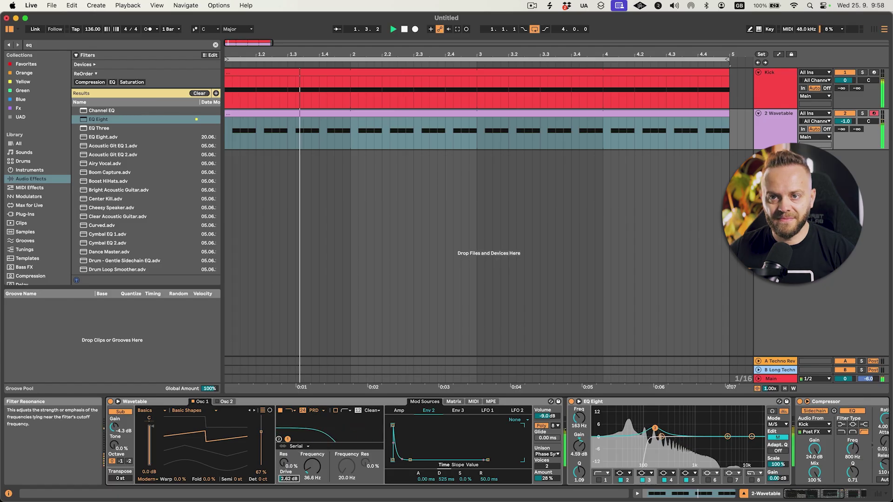
left_click_drag(288, 479, 288, 472)
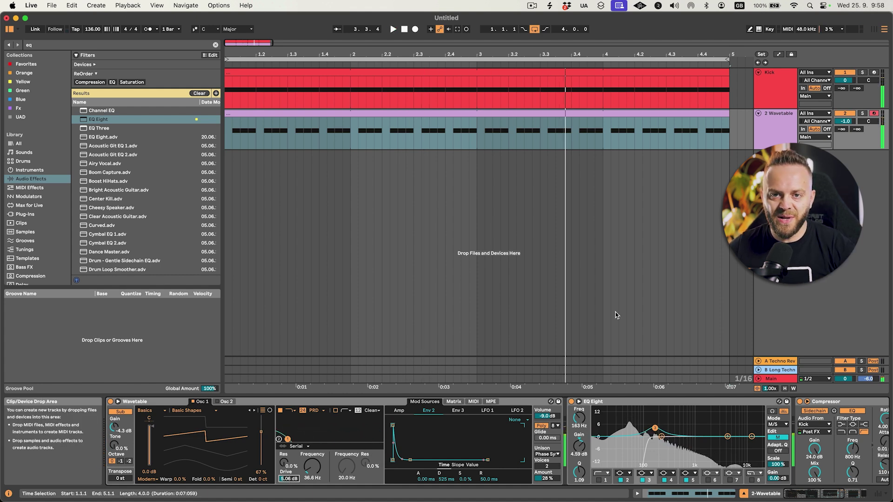
Step: In Session View, set Osc 2's effect mode to Classic and audition its pulse width and detune during playback
key("Tab")
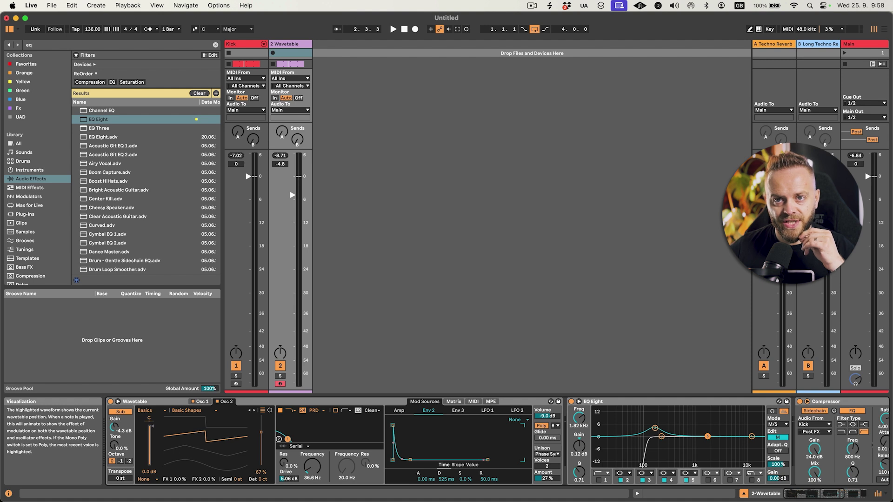
left_click(145, 479)
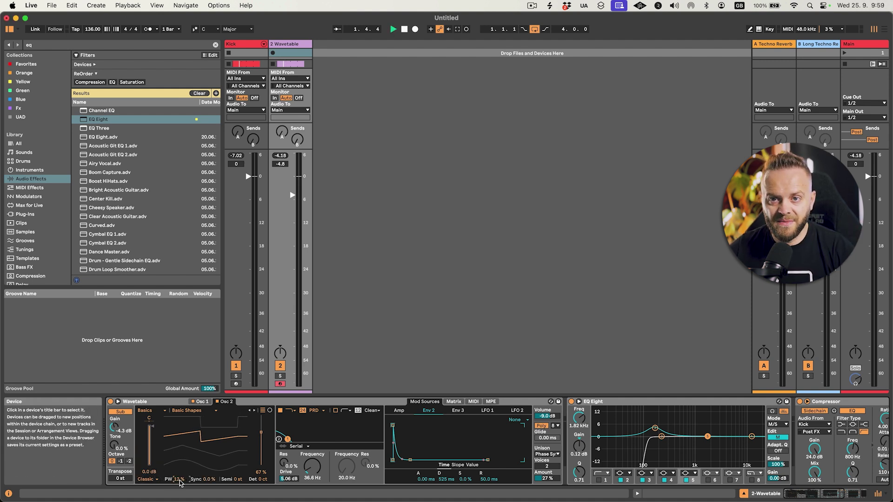
left_click_drag(180, 483, 207, 474)
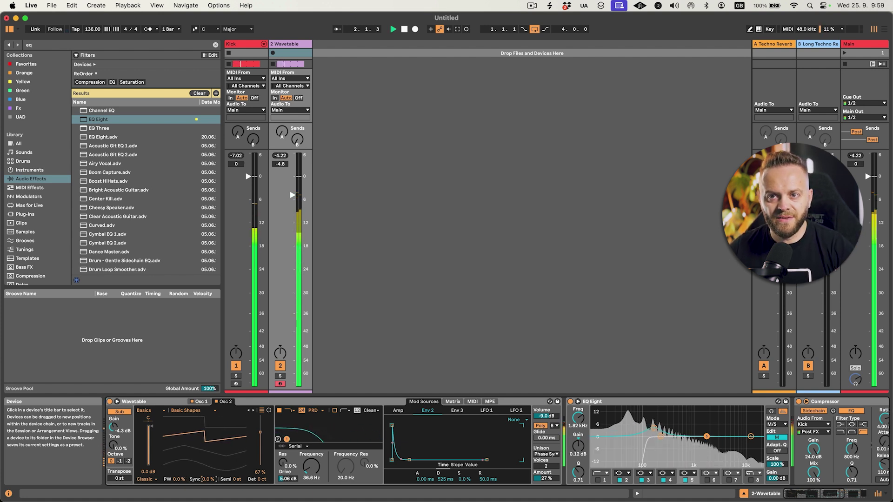
key("space")
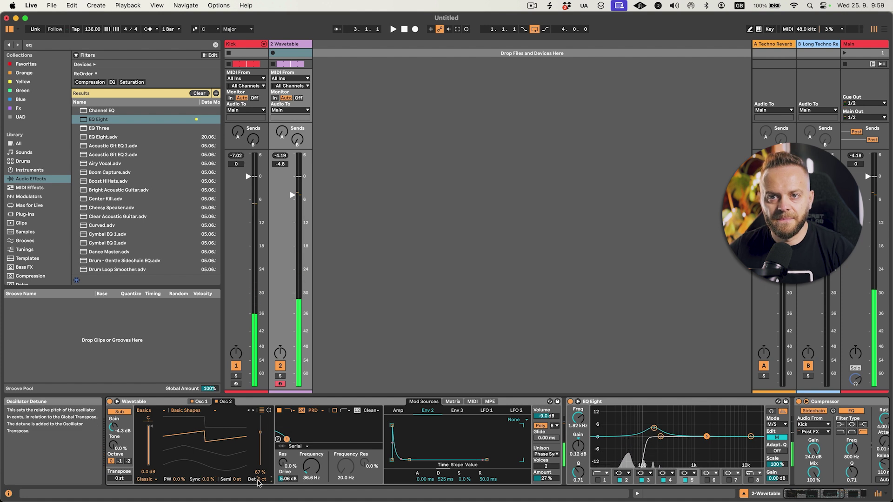
key("space")
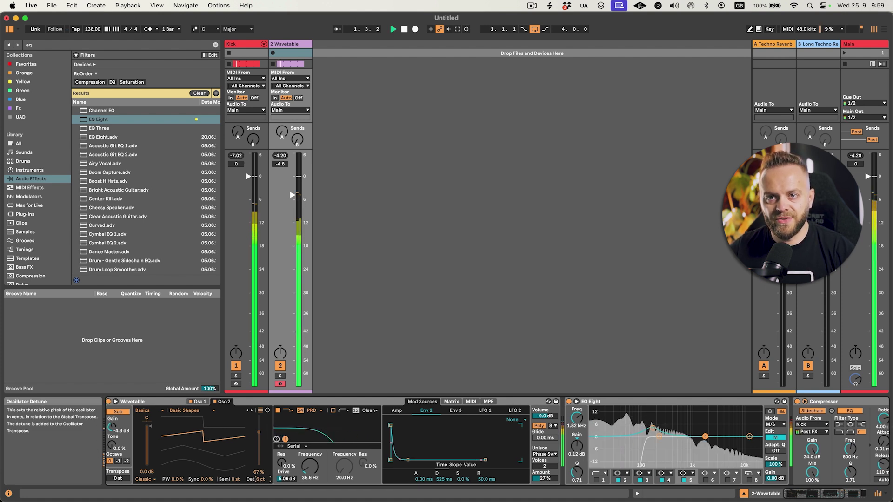
scroll(261, 482, "right", 1)
scroll(259, 483, "left", 2)
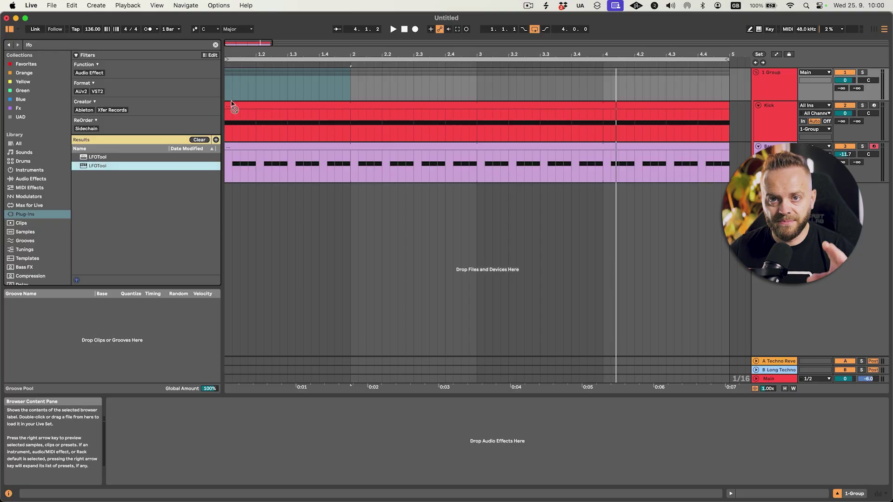
Step: Load the LFOTool plug-in onto the group track that contains the kick and bass
key("Return")
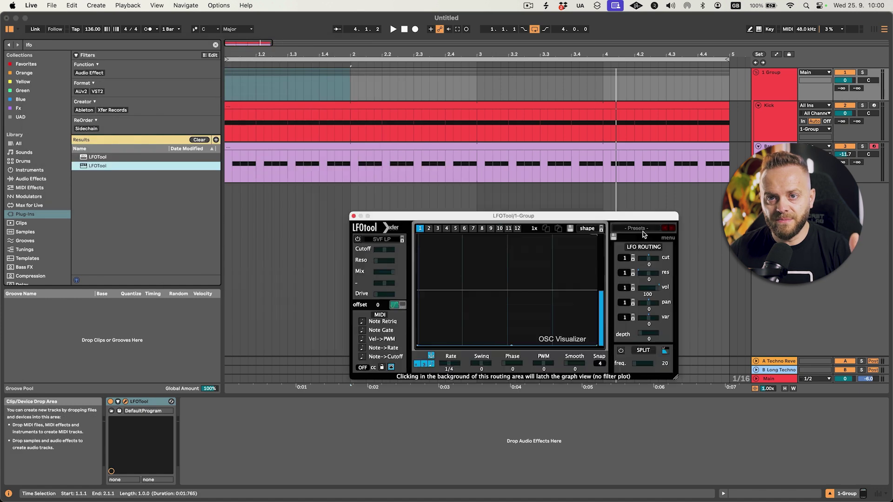
left_click_drag(581, 214, 555, 209)
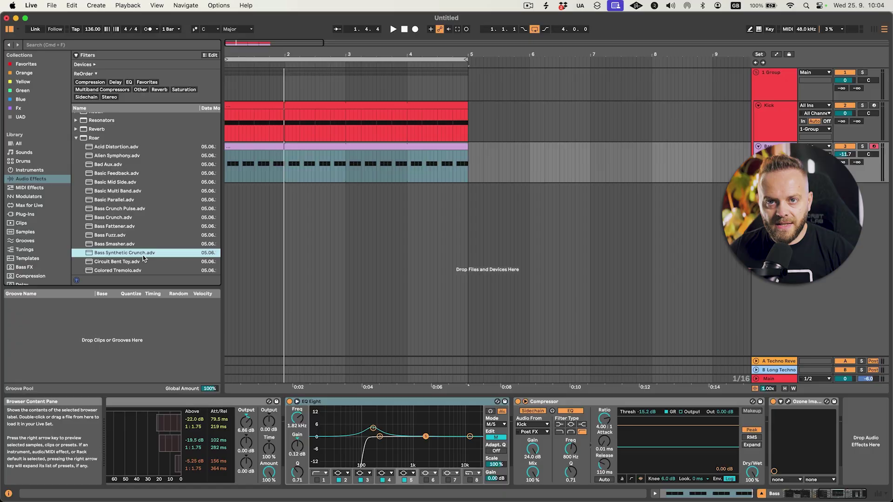
Step: Insert Roar's Bass Fattener preset before EQ Eight on the Bass track and adjust its dry/wet mix during playback
scroll(136, 258, "down", 1)
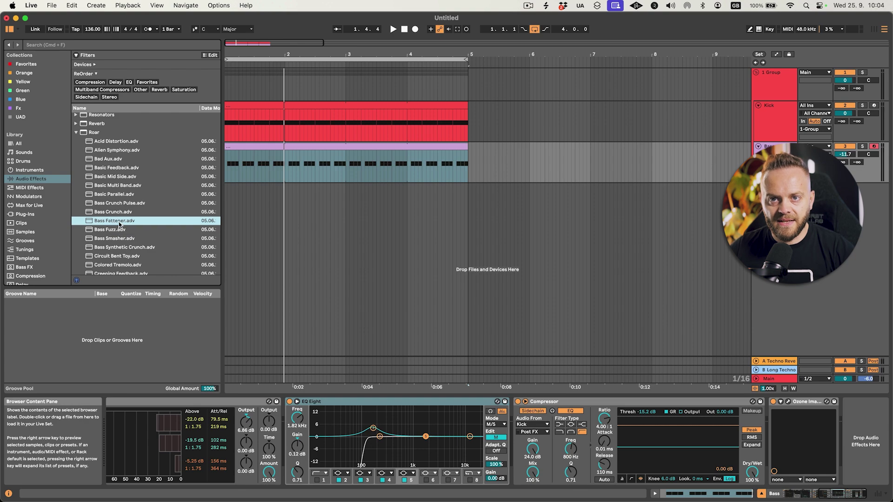
left_click_drag(110, 223, 284, 403)
key("space")
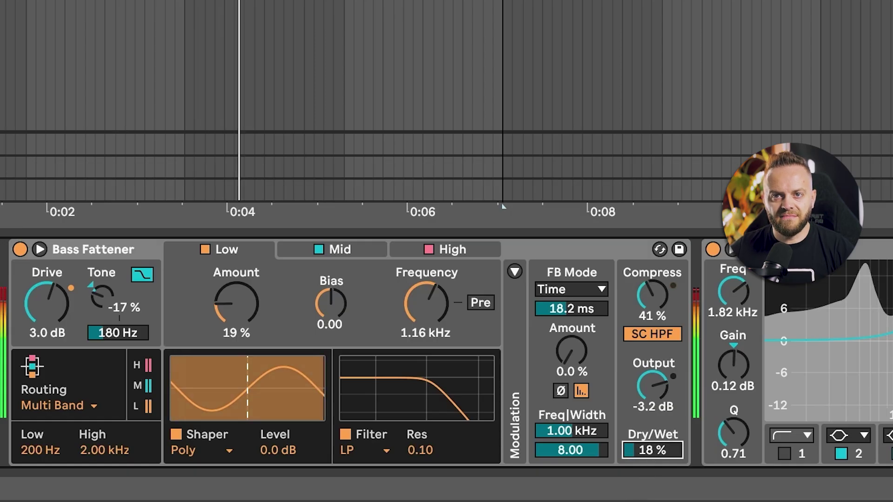
left_click_drag(653, 451, 652, 446)
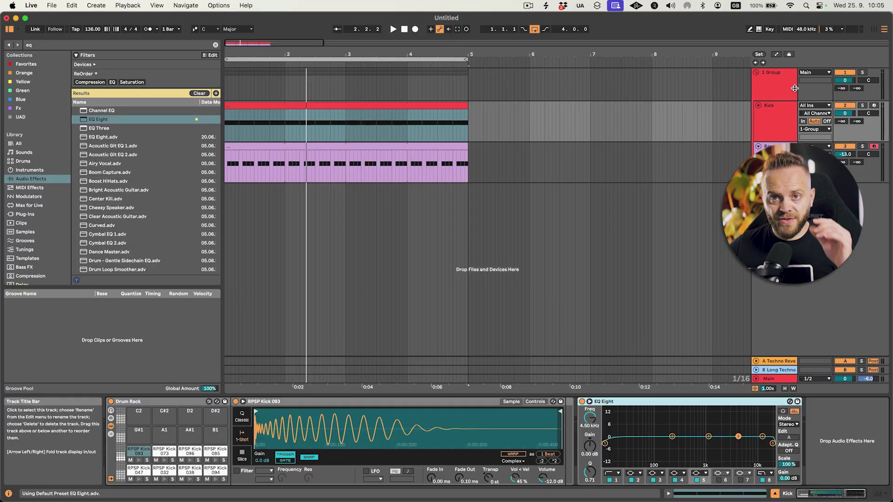
Step: Open the group track's LFOTool and play the Kick soloed to examine its waveform in the oscilloscope display
left_click(794, 89)
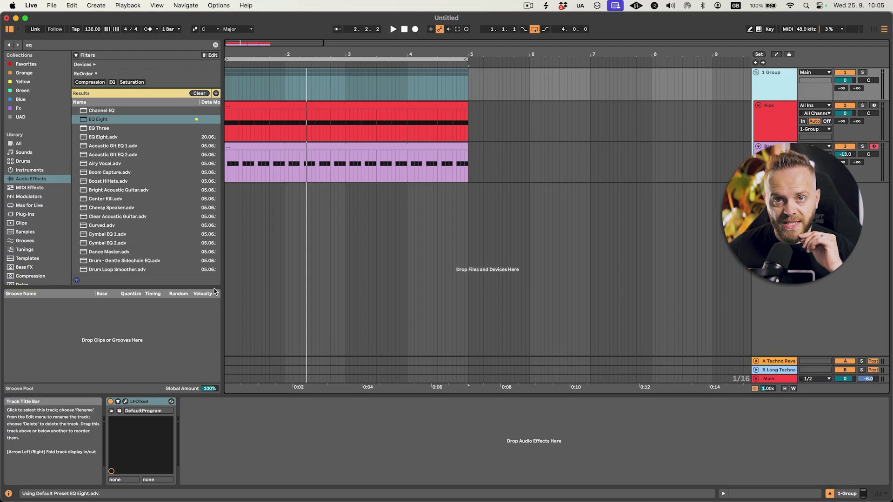
left_click(125, 401)
left_click(861, 105)
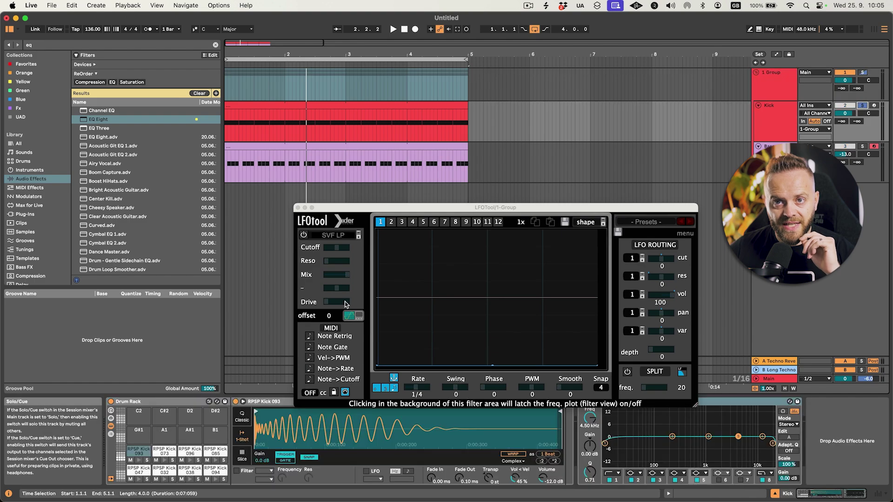
key("space")
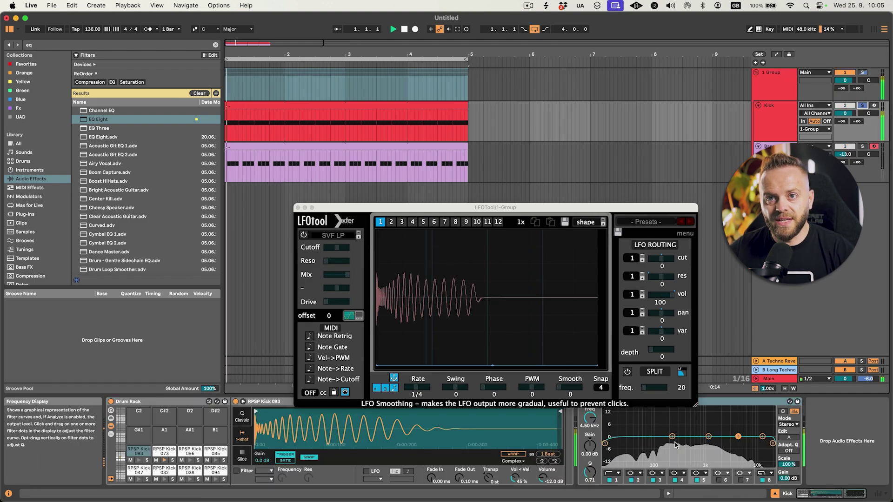